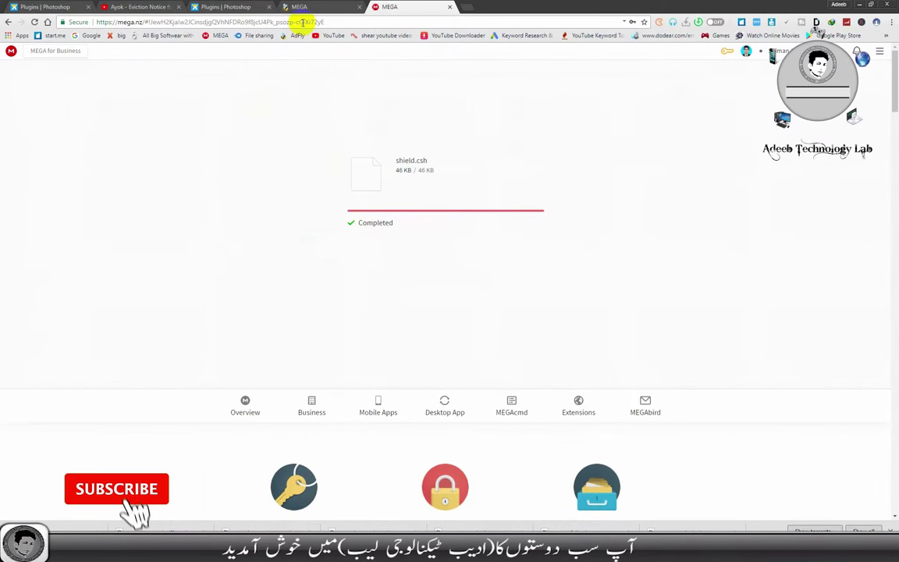
Step: Let the 46 KB shield.csh MEGA download complete, then select the page address
left_click(303, 24)
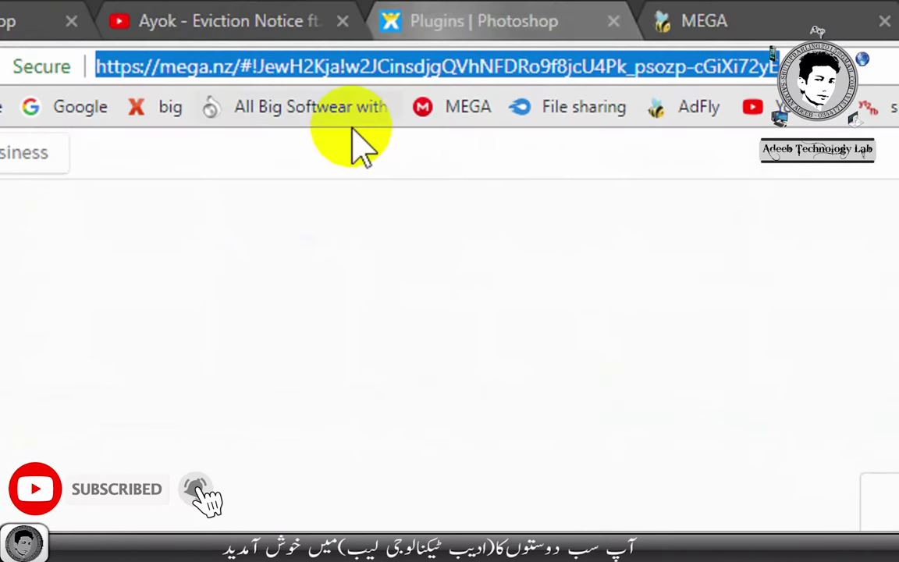
Step: Go to salmanadeeb.wixsite.com/photoshop and enter past the intro page
type("s")
left_click(506, 72)
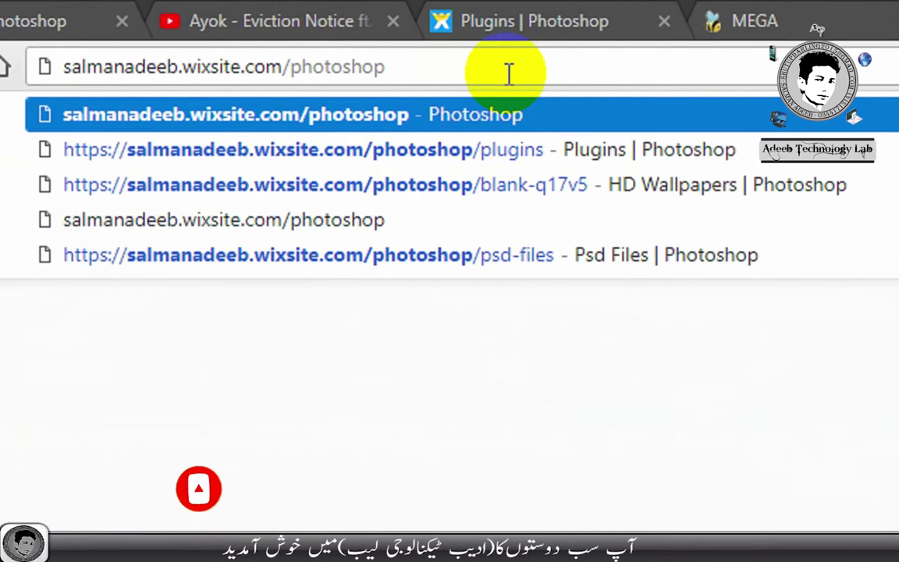
key("Return")
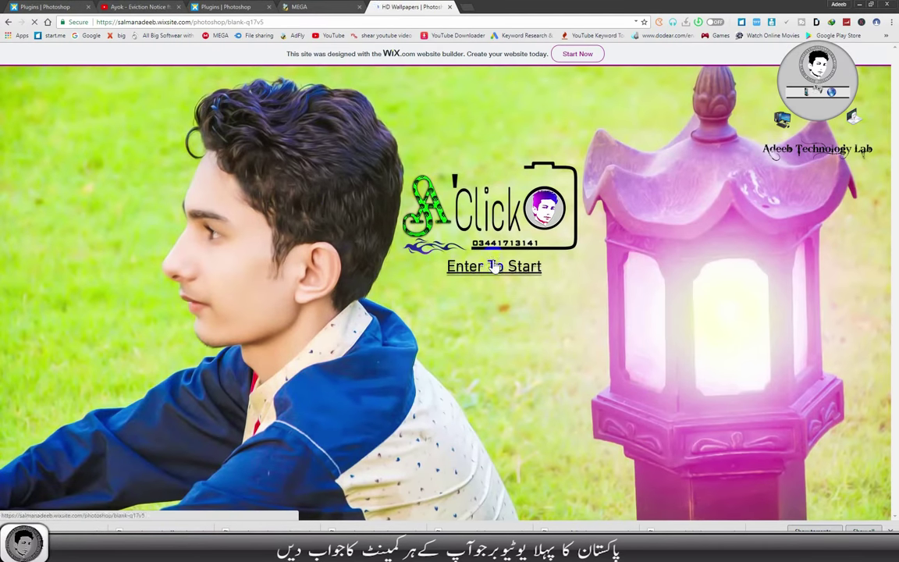
left_click(625, 339)
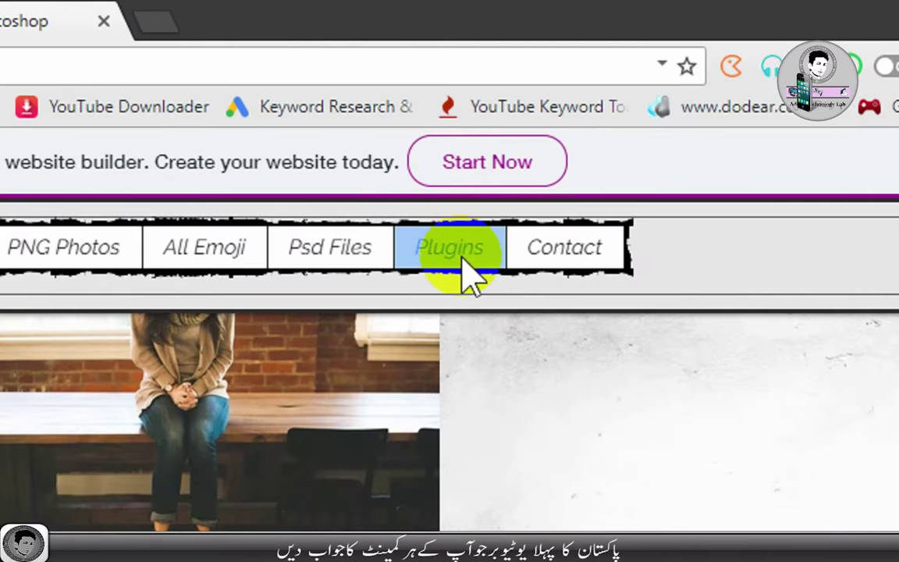
Step: On the Plugins page, find and open the 'All Ron's Waterline in one File' entry
left_click(461, 266)
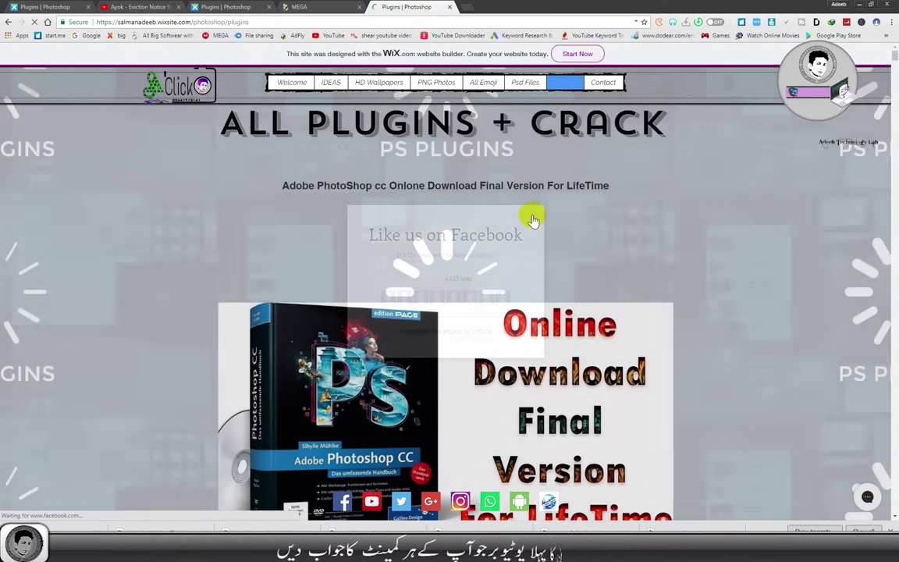
key("ctrl+f")
type("All Ron's Waterline in one File")
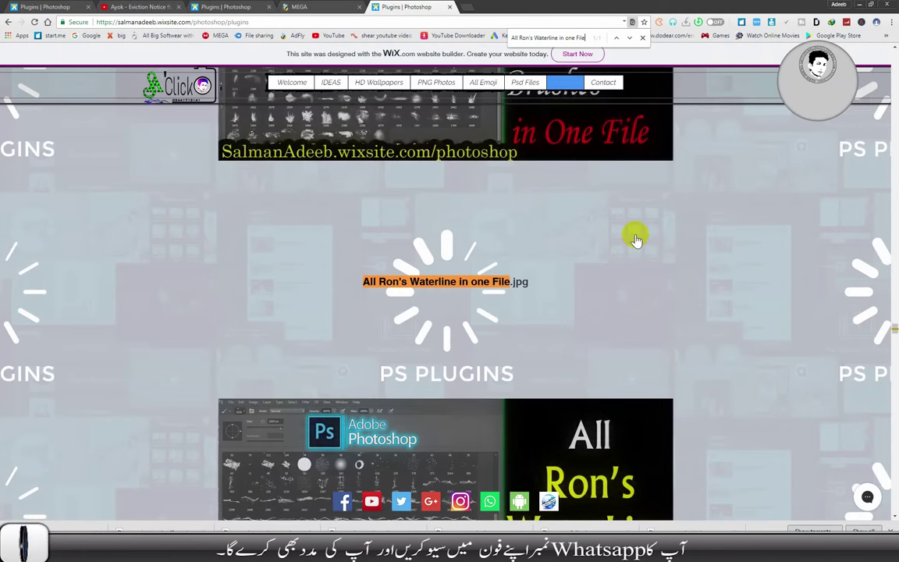
scroll(781, 262, "down", 3)
left_click(440, 295)
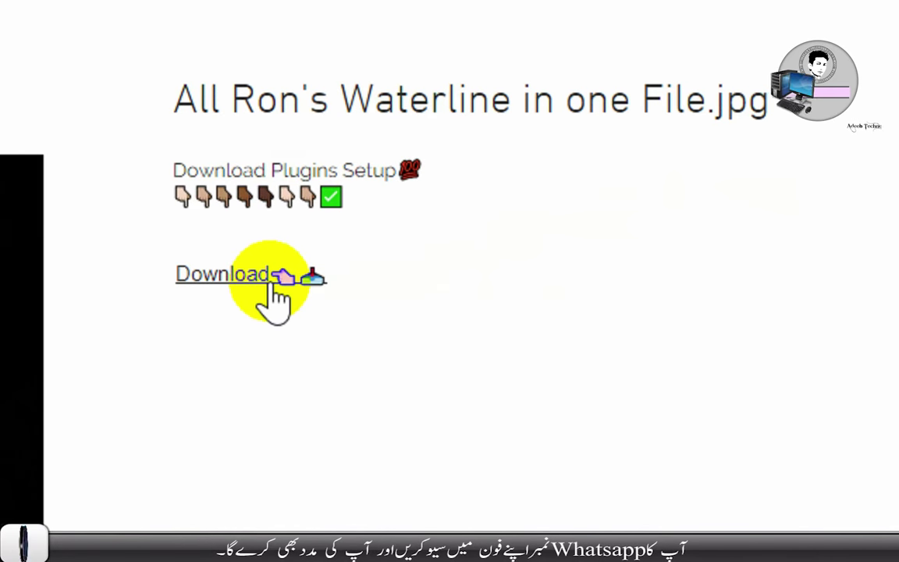
Step: Follow the Waterline Download link and skip the adf.ly ad to reach MEGA
left_click(273, 284)
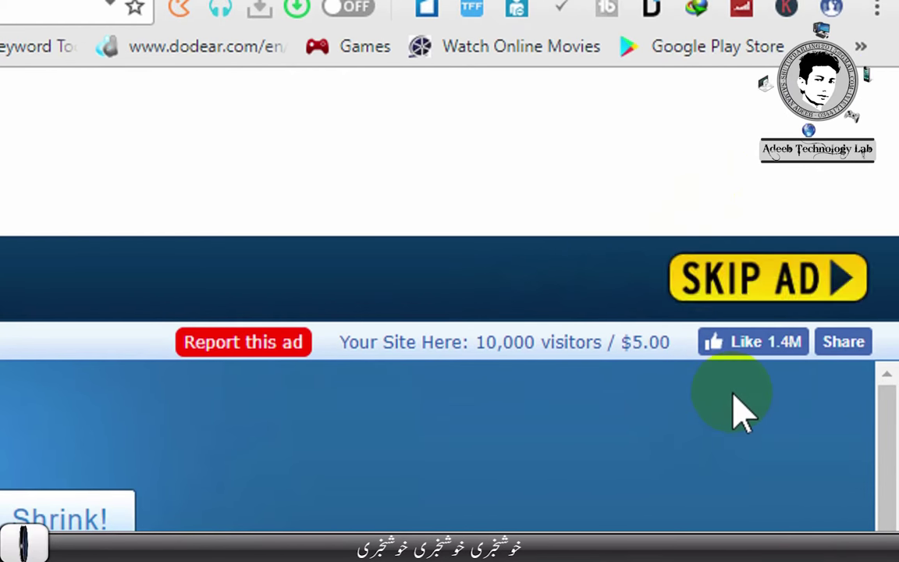
left_click(773, 295)
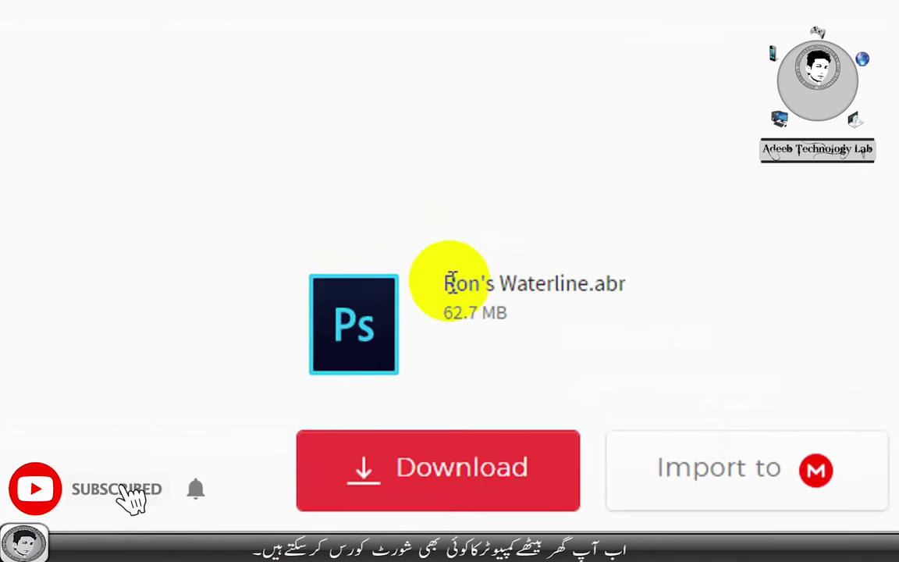
Step: Download the 62.7 MB Rons Waterline.abr from MEGA into the Downloads folder
left_click_drag(410, 191, 496, 192)
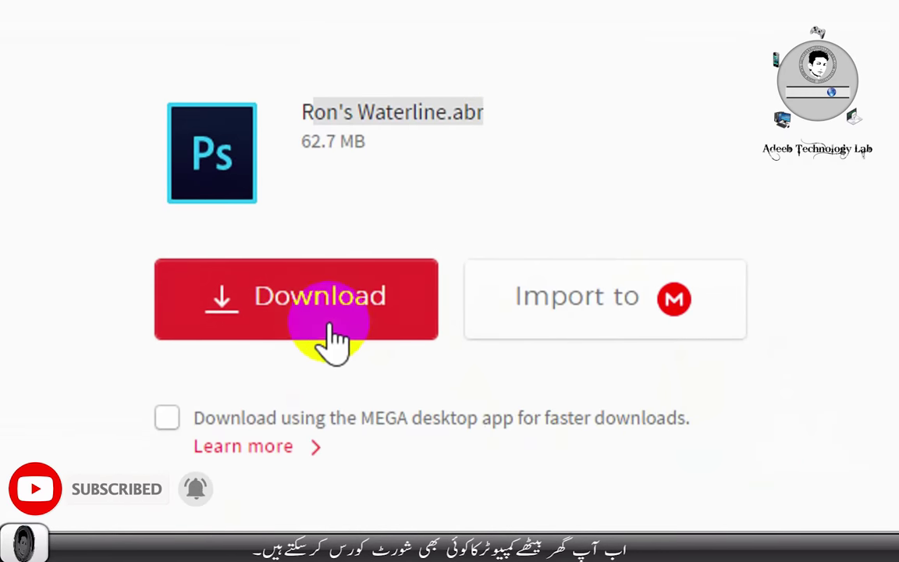
left_click(327, 324)
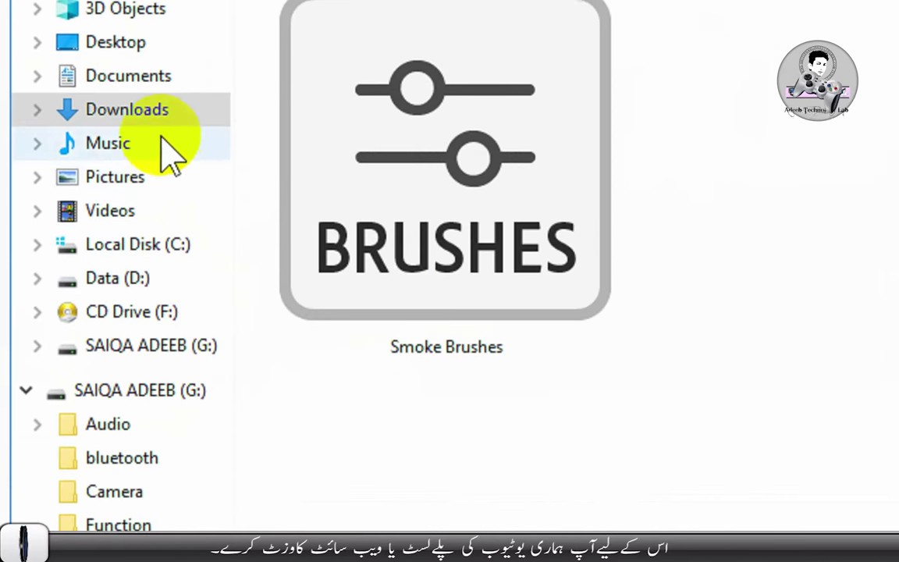
left_click(56, 225)
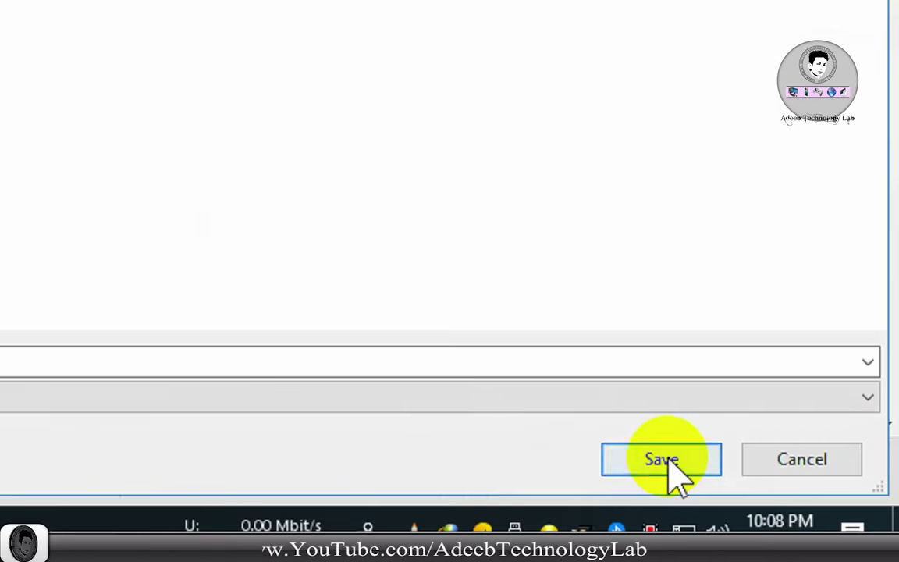
left_click(820, 527)
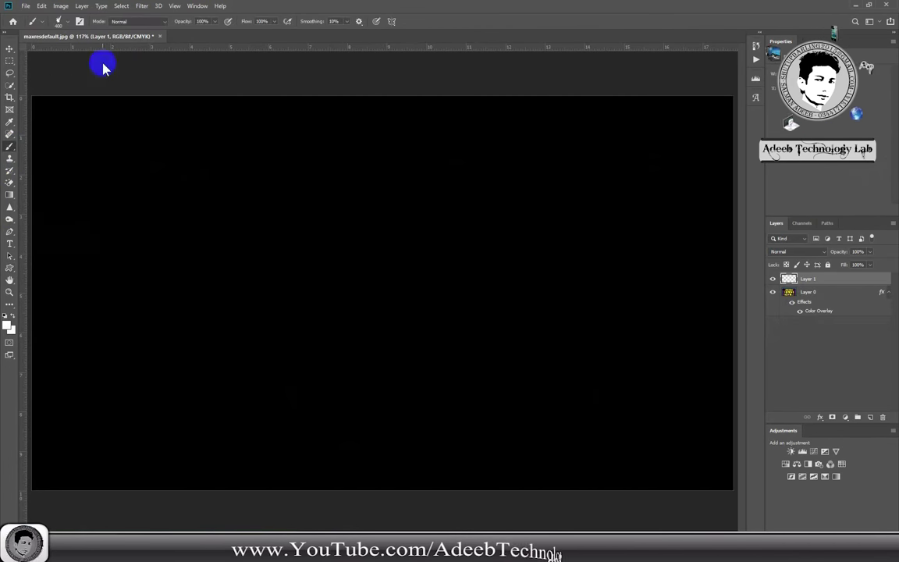
Step: Delete the Smoke Bomb Effect group from the Brush Preset picker
left_click(66, 22)
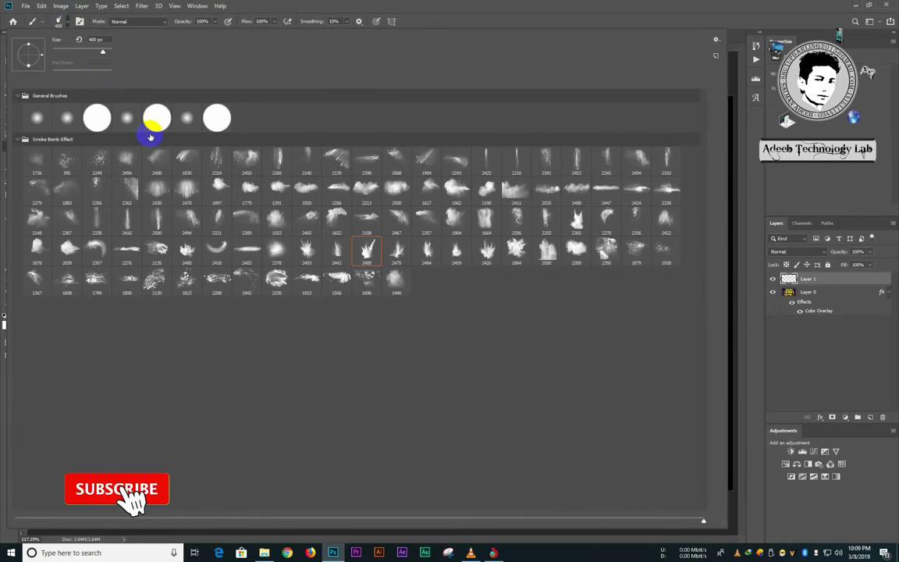
left_click(148, 135)
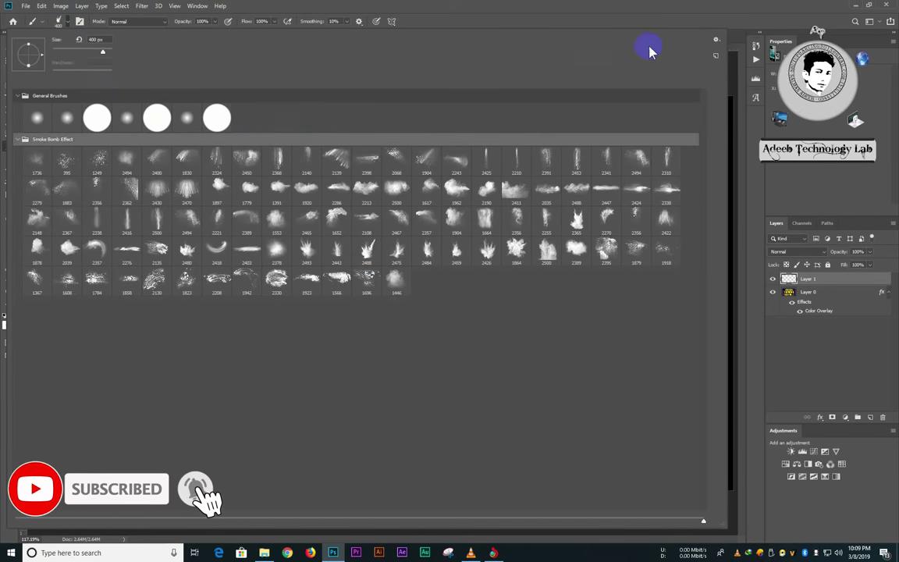
left_click(715, 39)
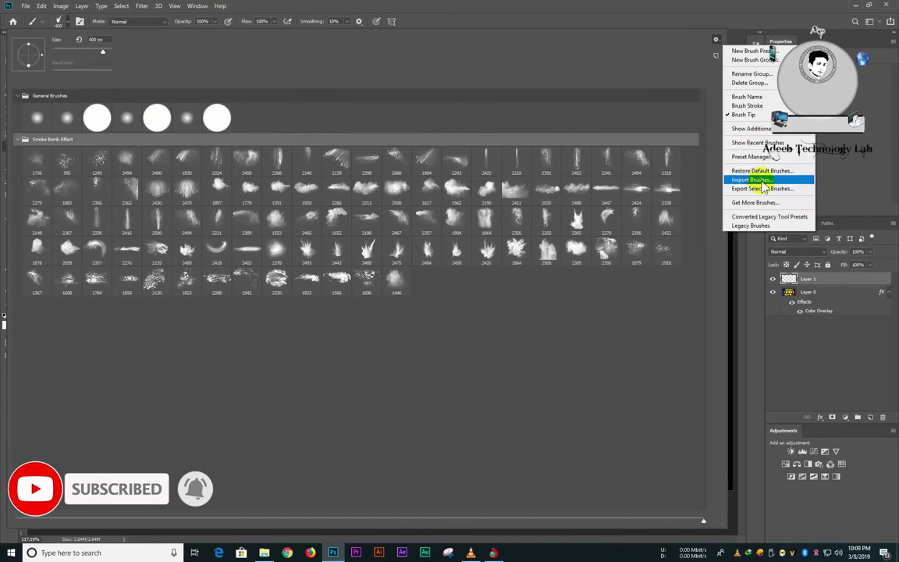
left_click(748, 83)
left_click(421, 204)
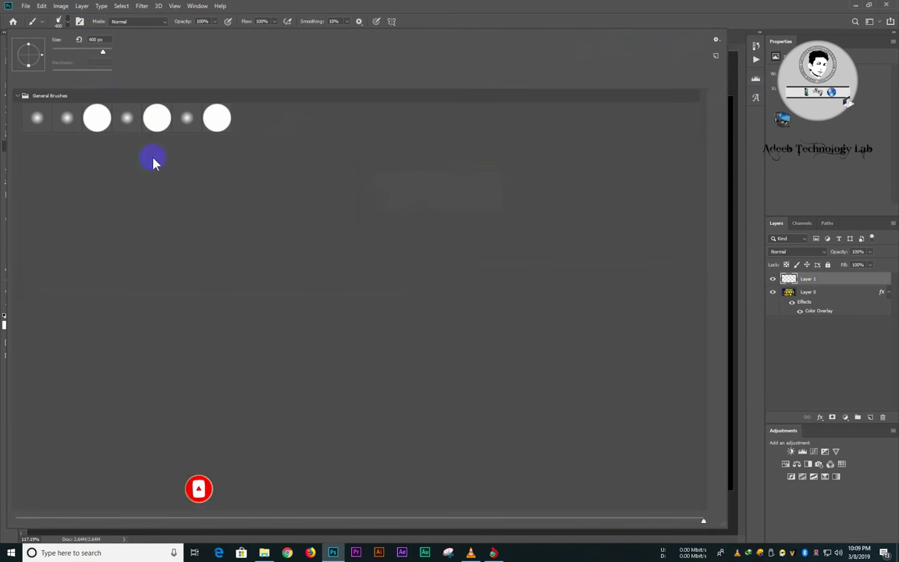
Step: Collapse and re-expand General Brushes, then bring up the brush Load dialog
left_click(24, 96)
left_click(57, 269)
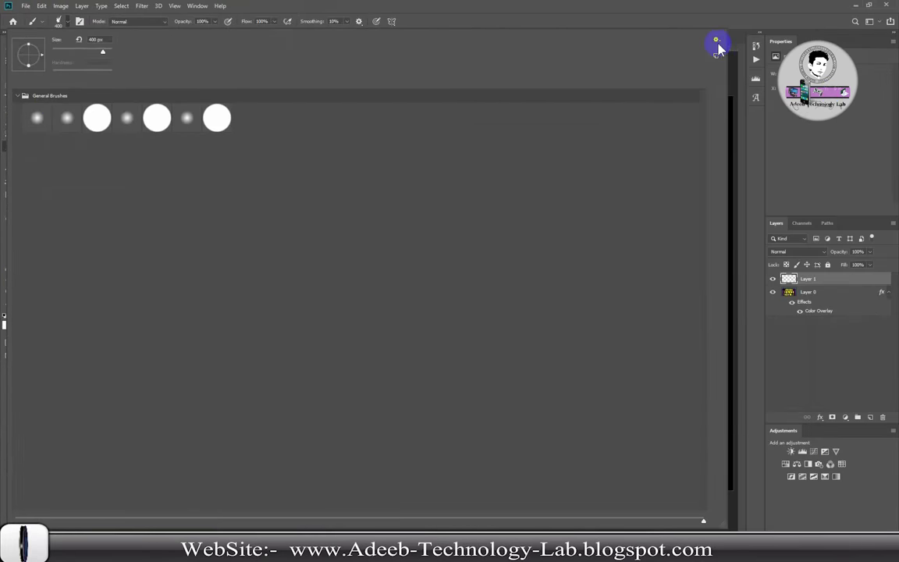
left_click(717, 43)
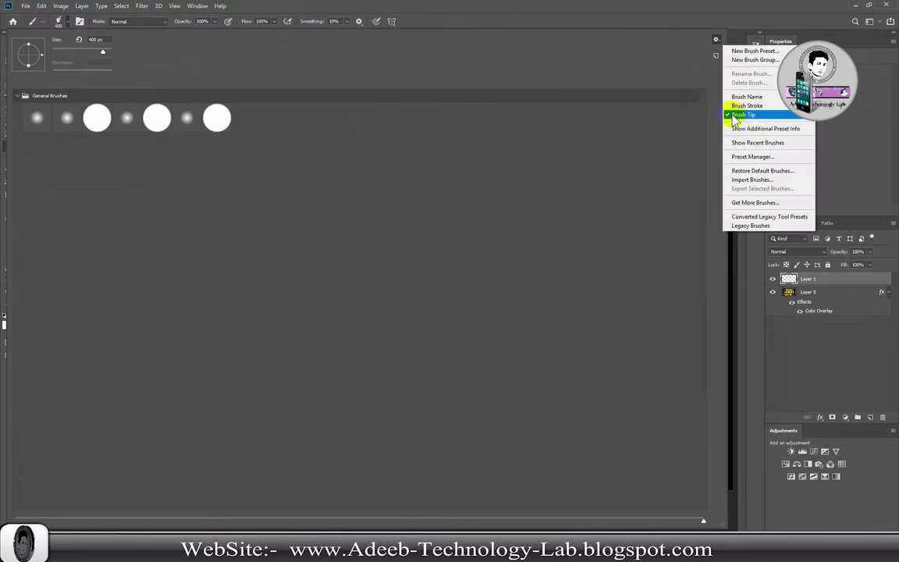
left_click(748, 185)
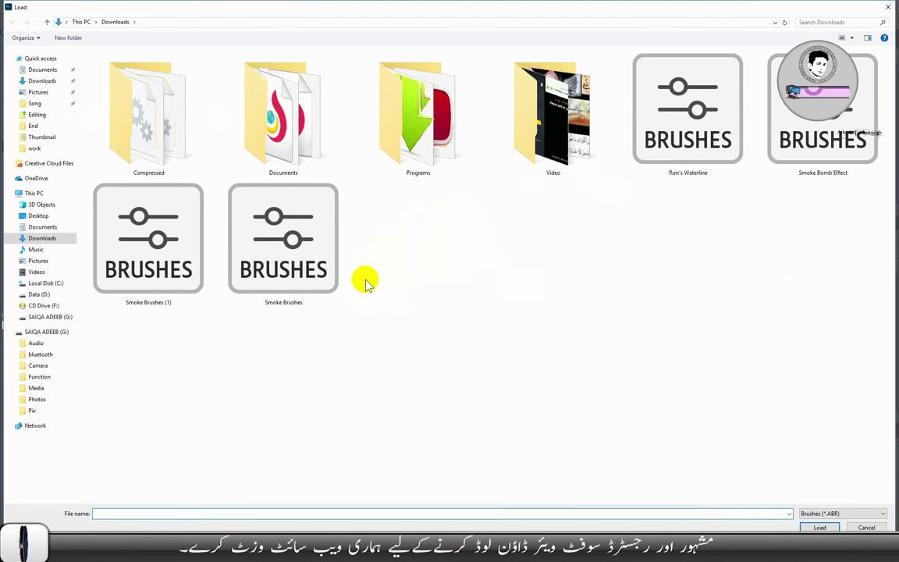
Step: Load Ron's Waterline from Downloads into the brush presets
left_click(687, 152)
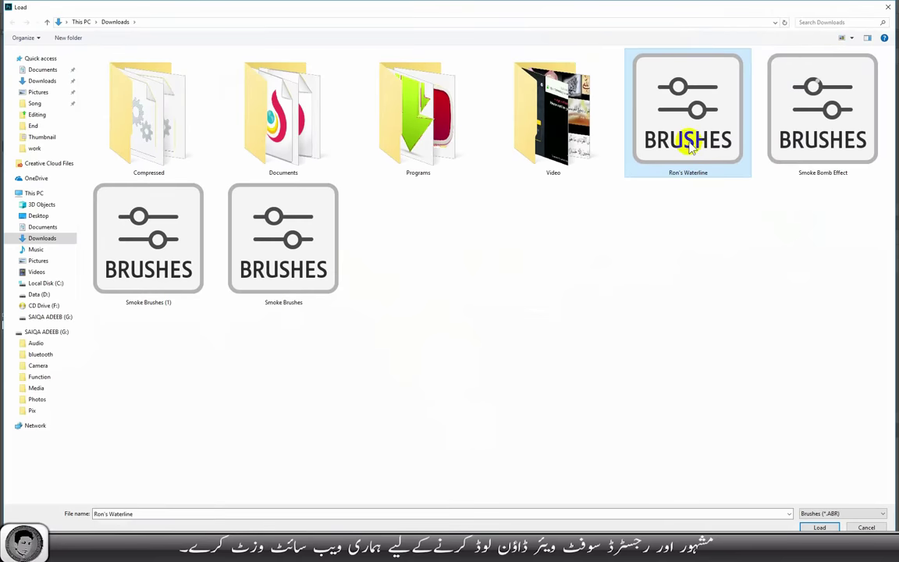
left_click(819, 528)
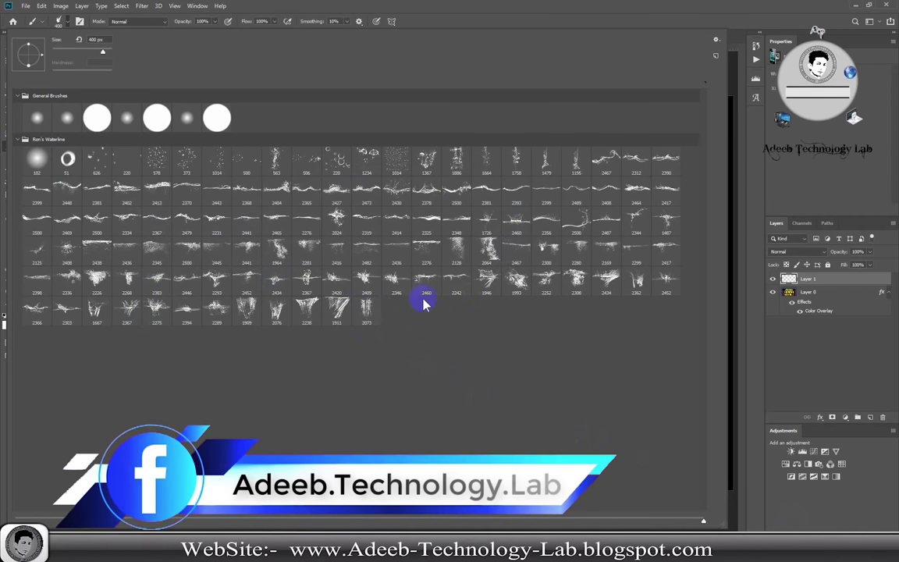
Step: Choose Waterline splash brush 2460 and stamp a white splash at the canvas upper left
left_click(497, 250)
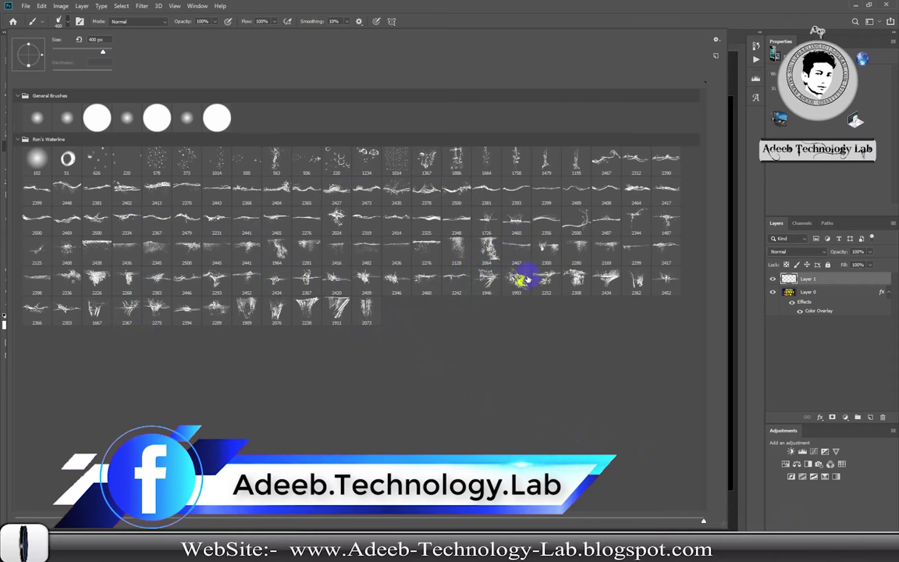
left_click(424, 286)
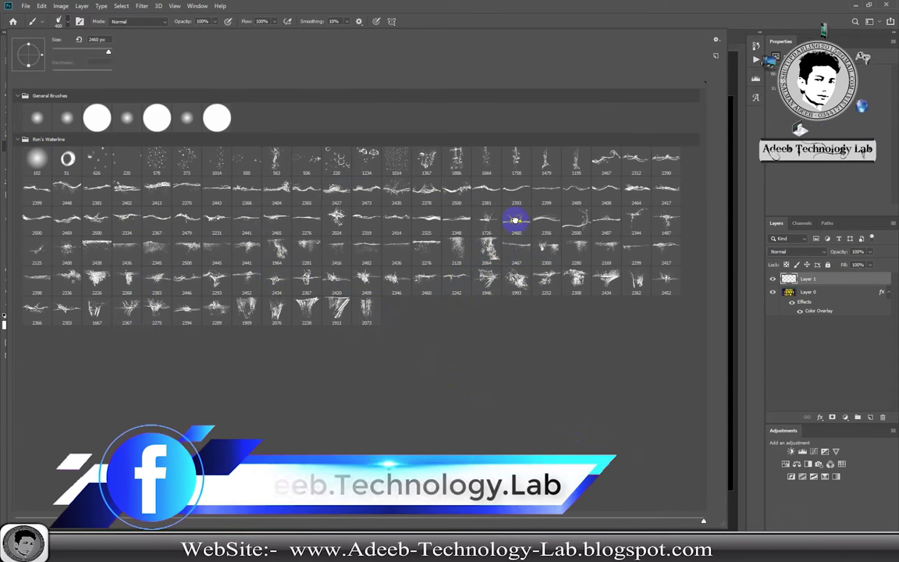
double_click(514, 221)
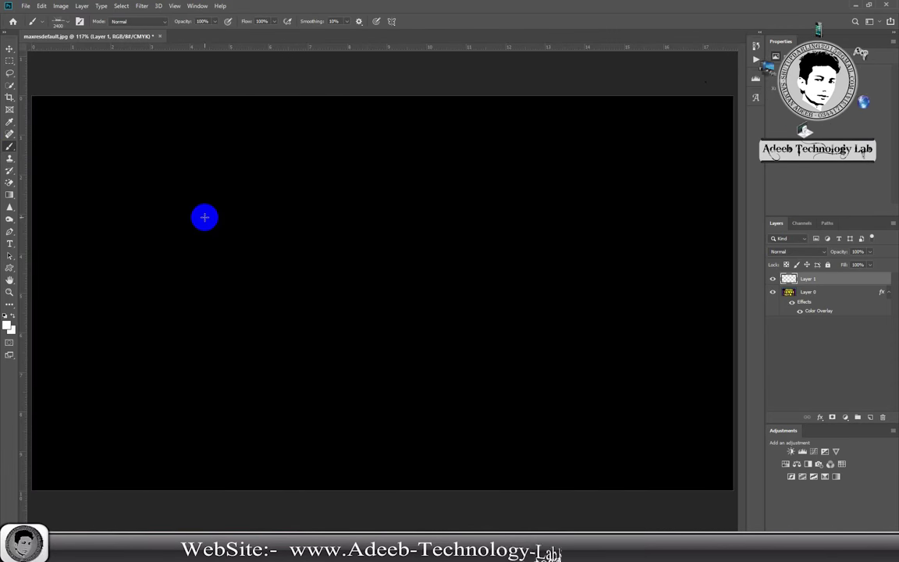
left_click(205, 220)
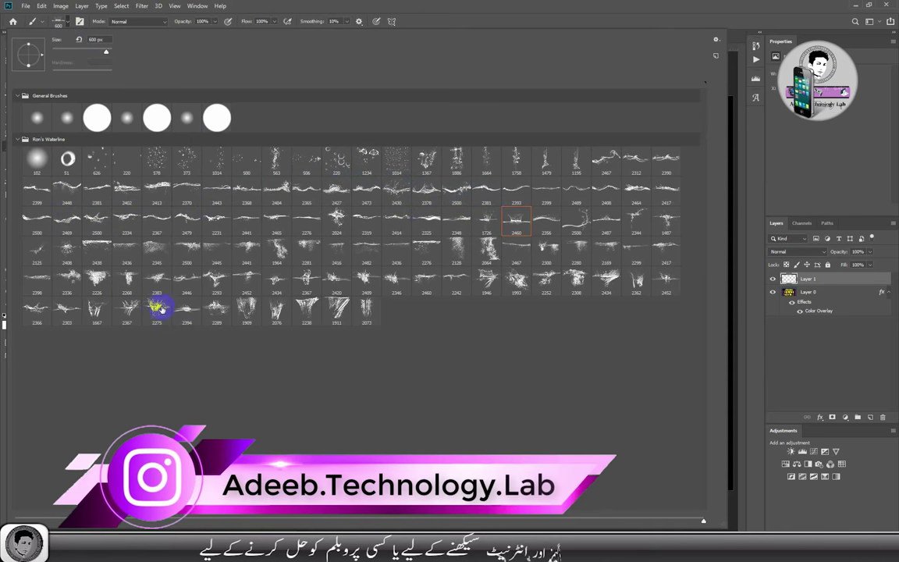
Step: Stamp a smaller brush 1911 diagonal splash at the canvas upper right
double_click(339, 310)
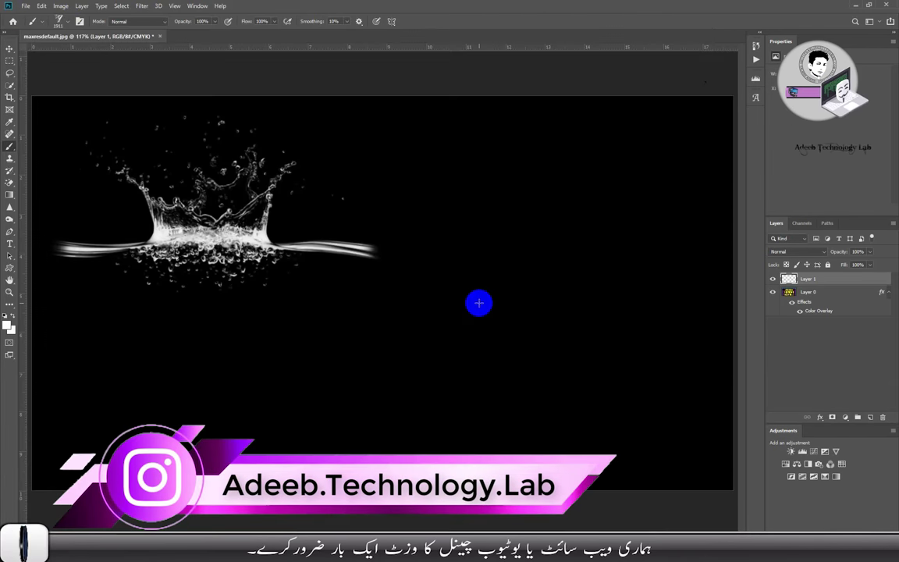
key("bracketleft")
key("bracketleft")
key("bracketleft")
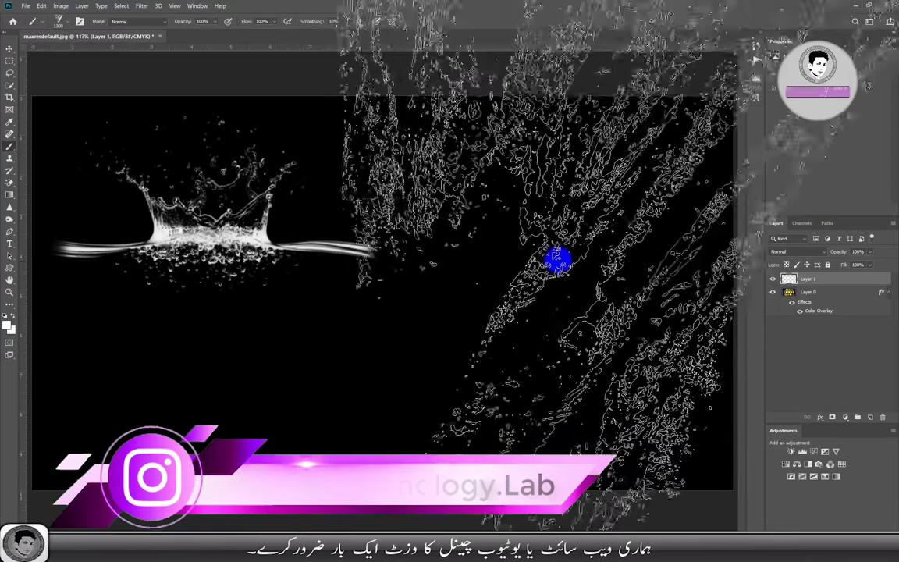
key("bracketleft")
key("bracketleft")
key("bracketleft")
key("bracketleft")
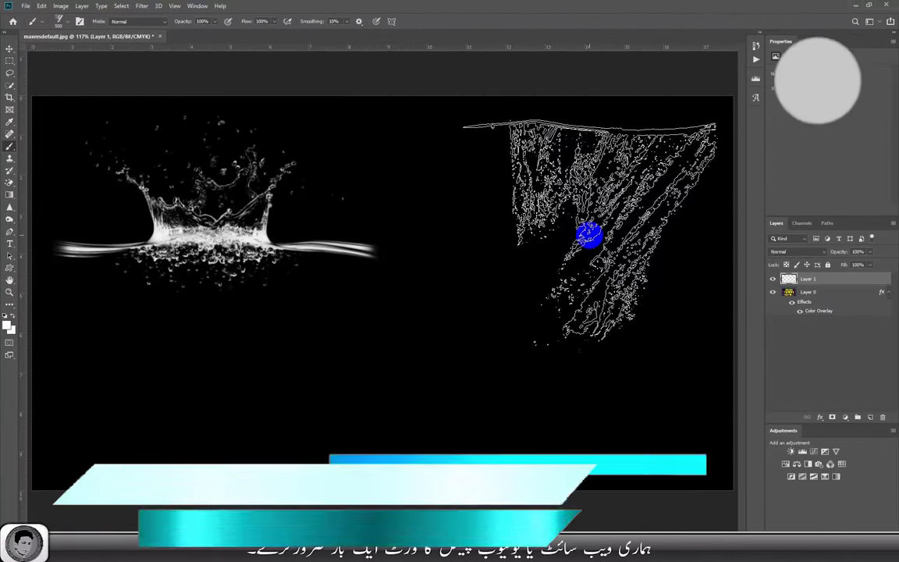
left_click(591, 234)
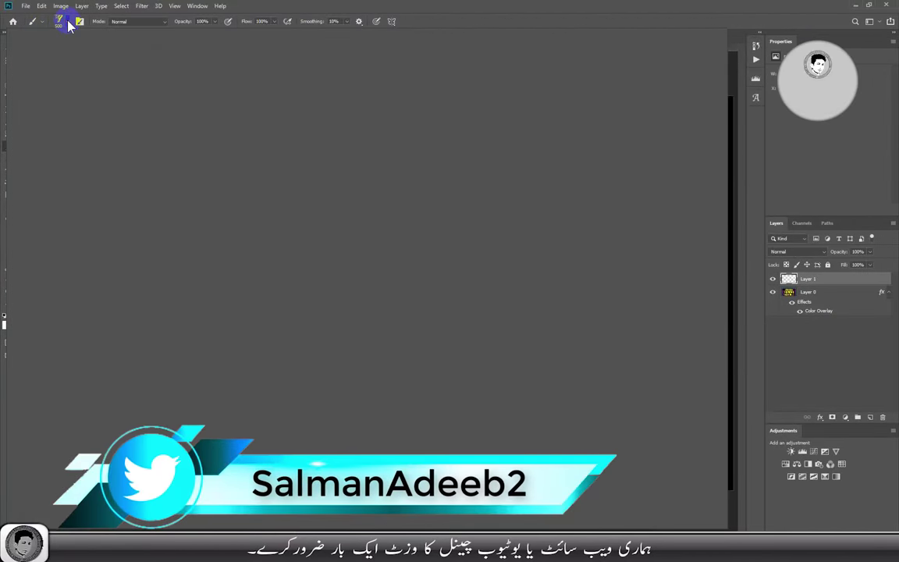
Step: Stamp a 500 px brush 2275 splash at lower centre, then choose bubble brush 1014
left_click(67, 22)
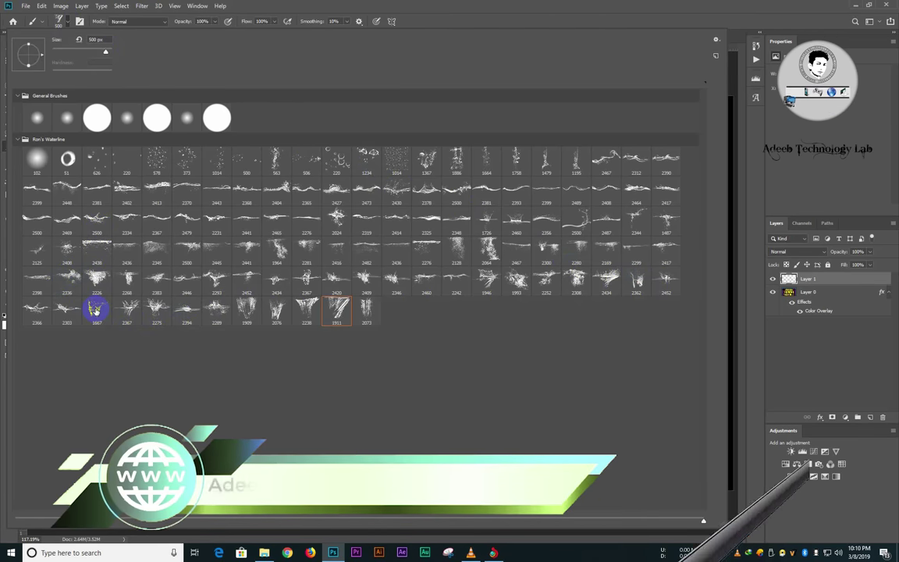
double_click(164, 314)
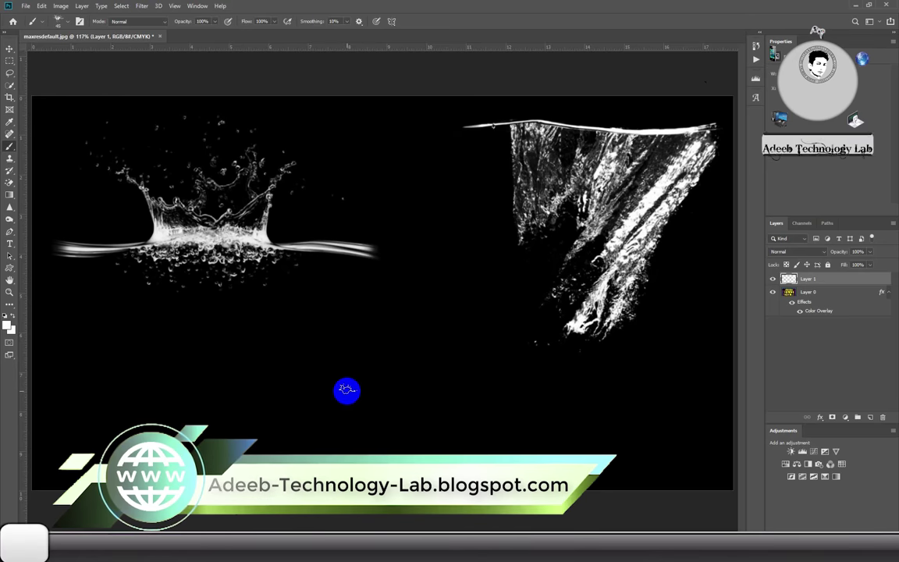
key("bracketright")
key("bracketright")
key("bracketright")
key("bracketright")
key("bracketright")
key("bracketright")
key("bracketright")
key("bracketright")
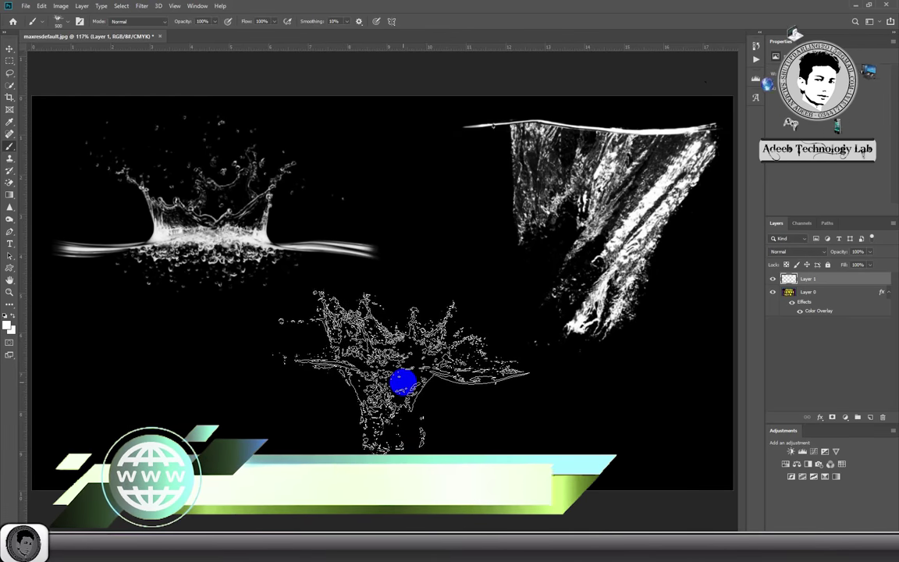
left_click(402, 381)
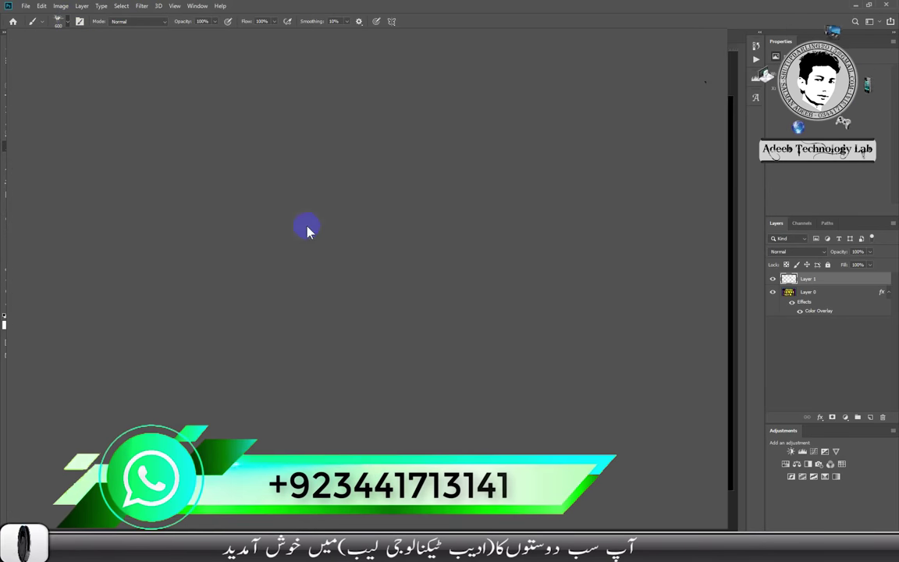
right_click(307, 230)
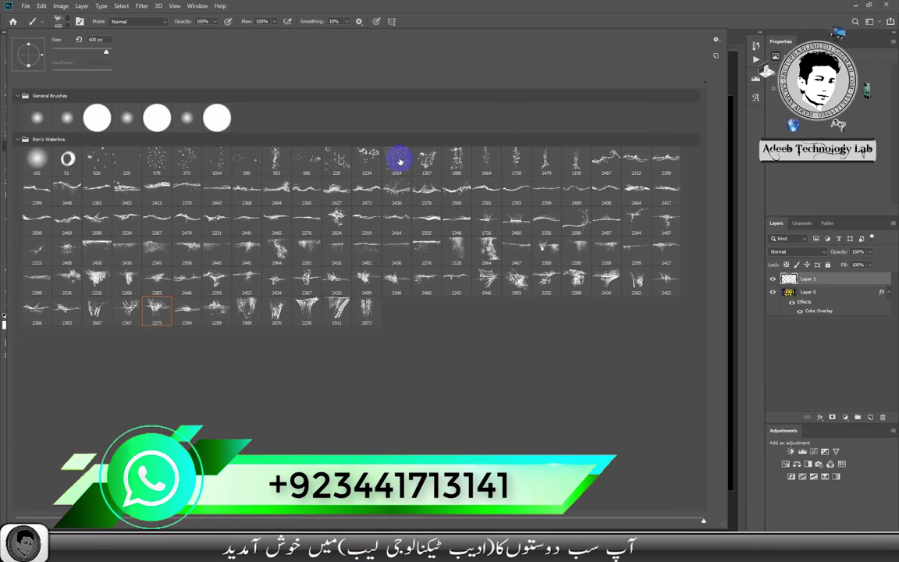
double_click(399, 159)
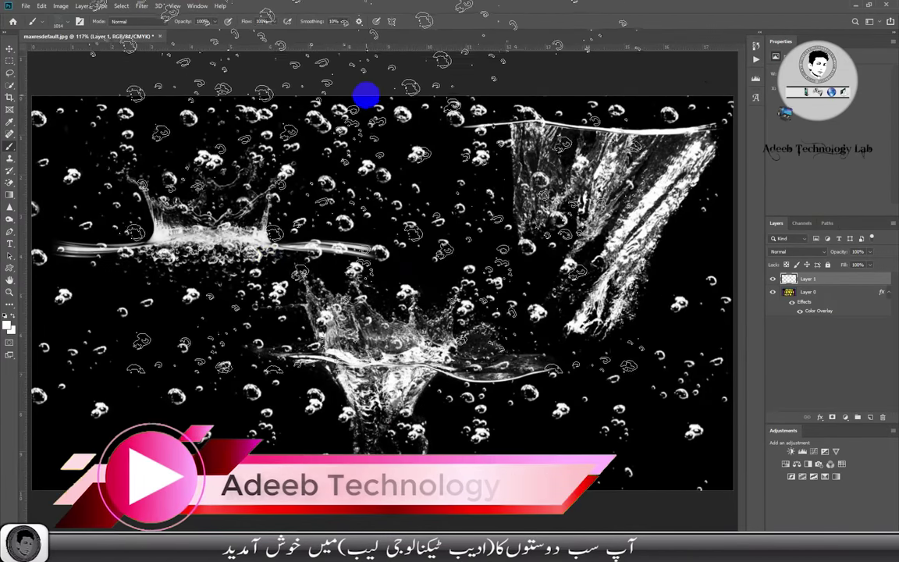
Step: Minimise Photoshop and File Explorer to reveal the desktop, then right-click it
left_click(856, 5)
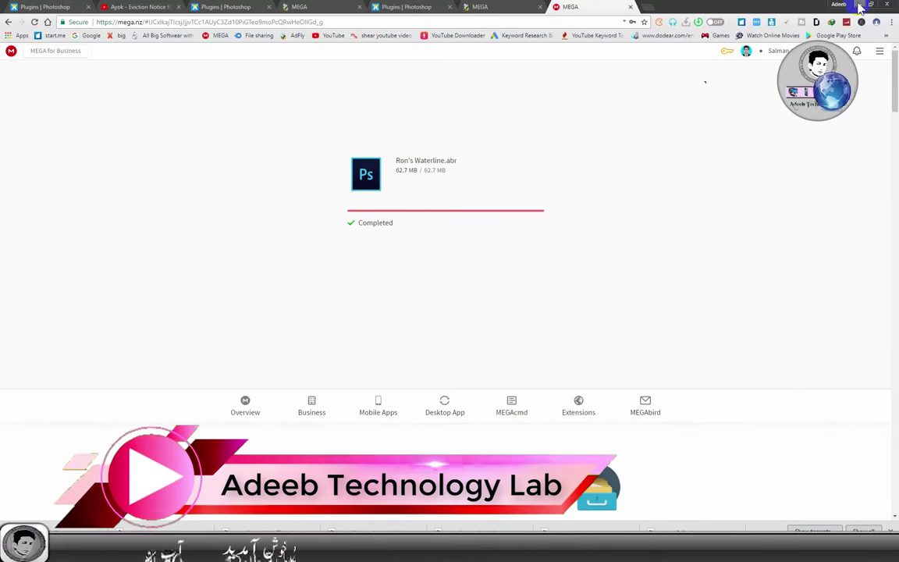
left_click(839, 9)
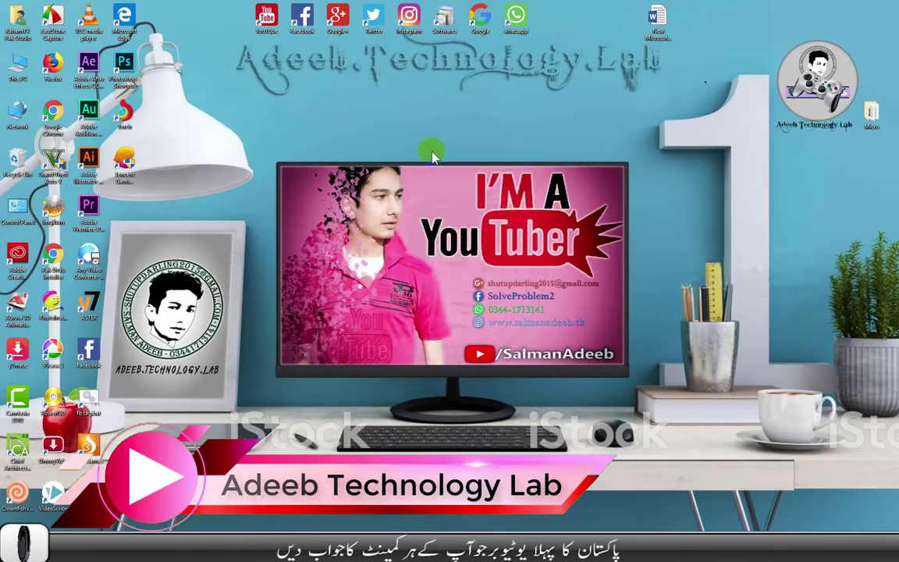
right_click(389, 137)
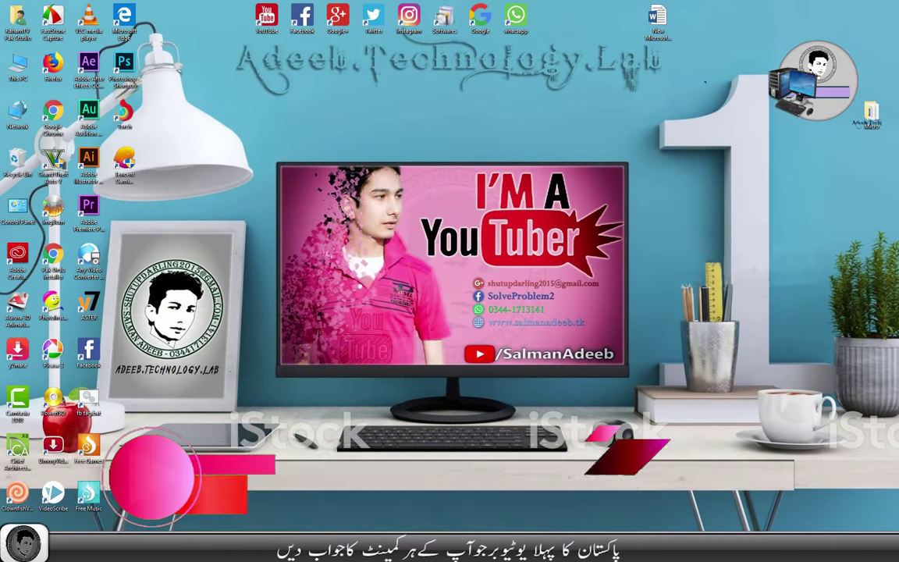